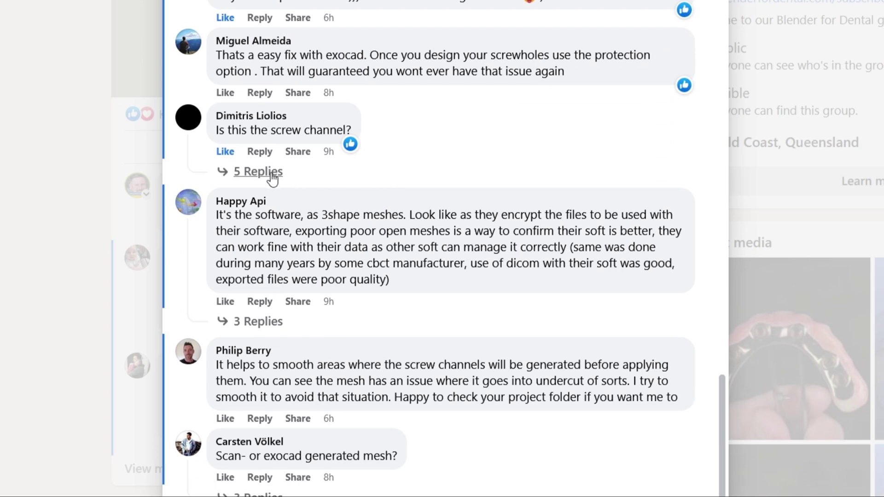
- Expand and read the replies to the comments on the screw channel, poor exported meshes, and scan or exocad generated meshes
left_click(259, 172)
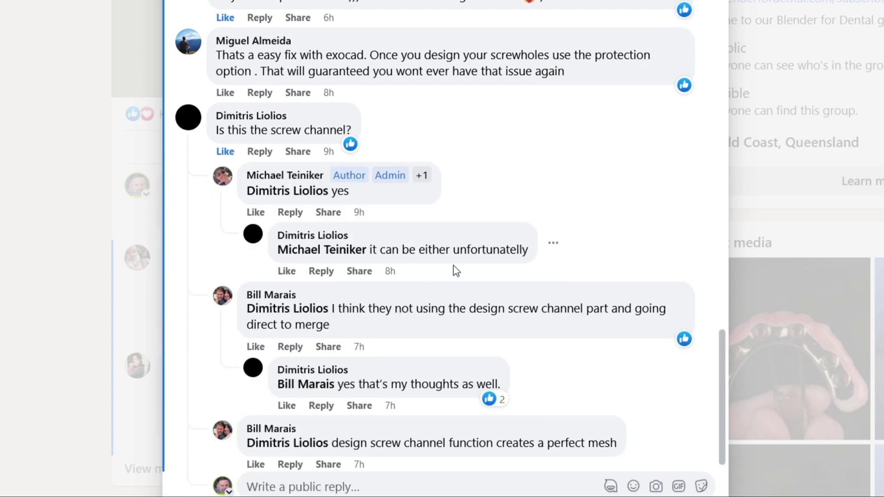
scroll(456, 271, "down", 6)
left_click(258, 333)
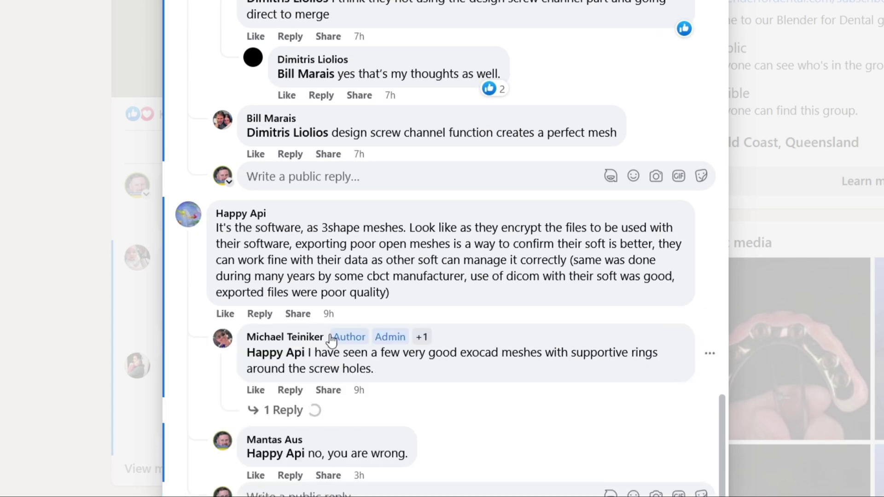
scroll(322, 331, "down", 5)
scroll(272, 318, "down", 2)
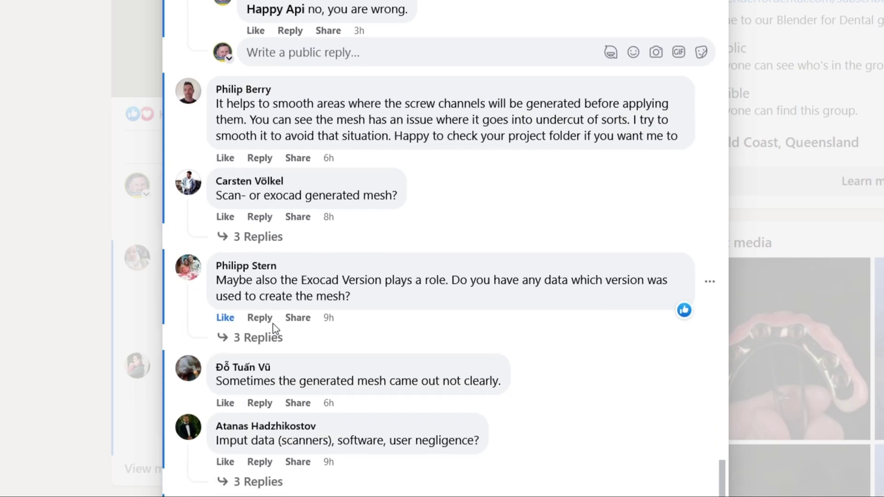
left_click(260, 237)
scroll(308, 423, "down", 2)
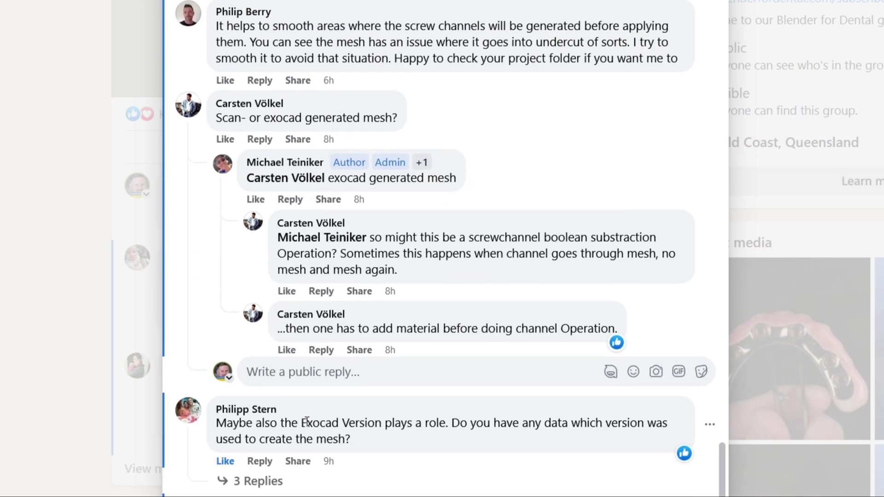
- Read the remaining replies about the exocad version, input data, and how to avoid the mesh issue in exocad
scroll(307, 421, "down", 3)
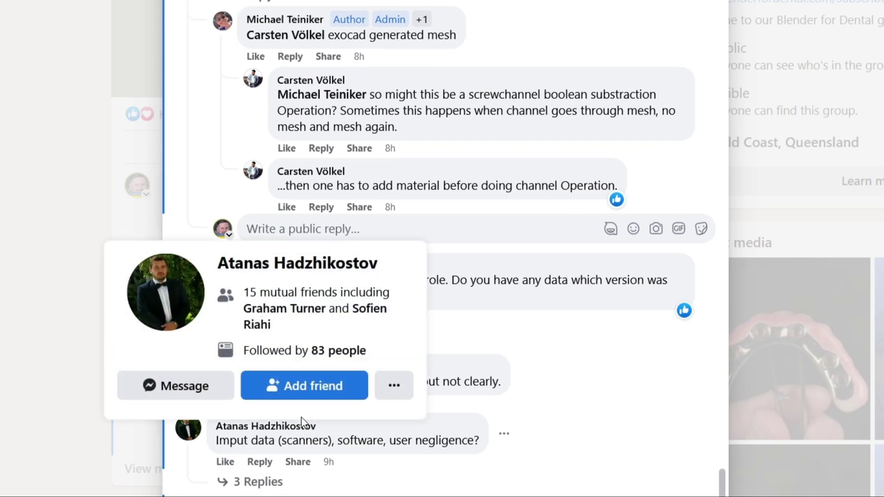
left_click(252, 341)
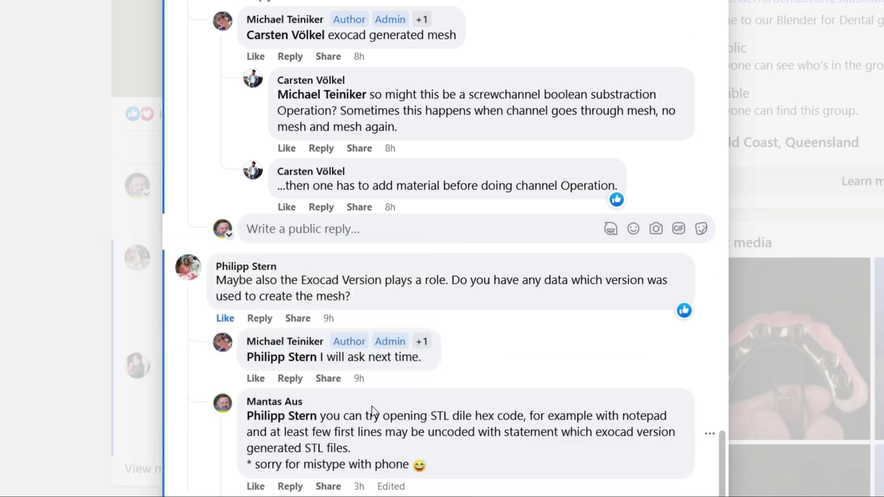
scroll(291, 405, "down", 6)
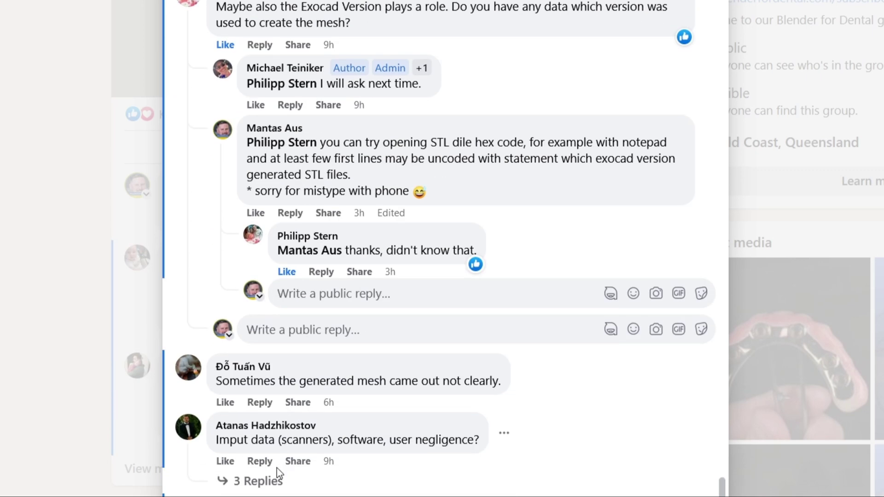
left_click(276, 479)
scroll(518, 465, "down", 5)
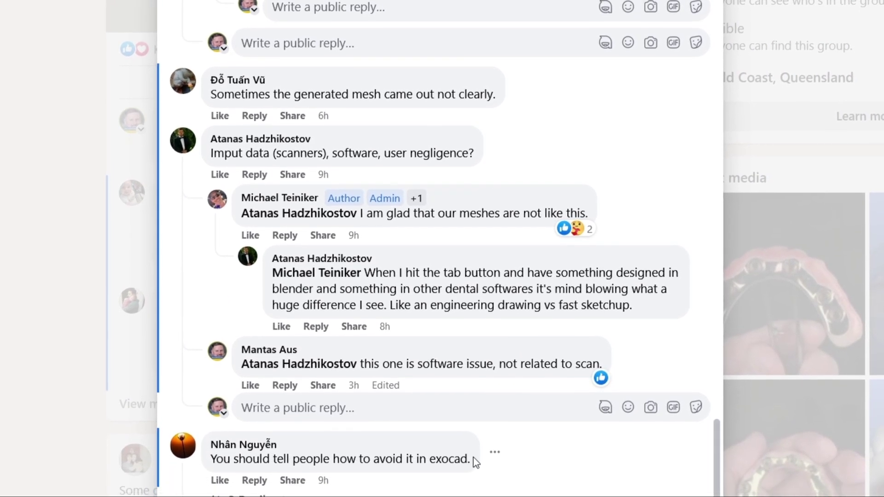
left_click(244, 495)
scroll(469, 448, "down", 5)
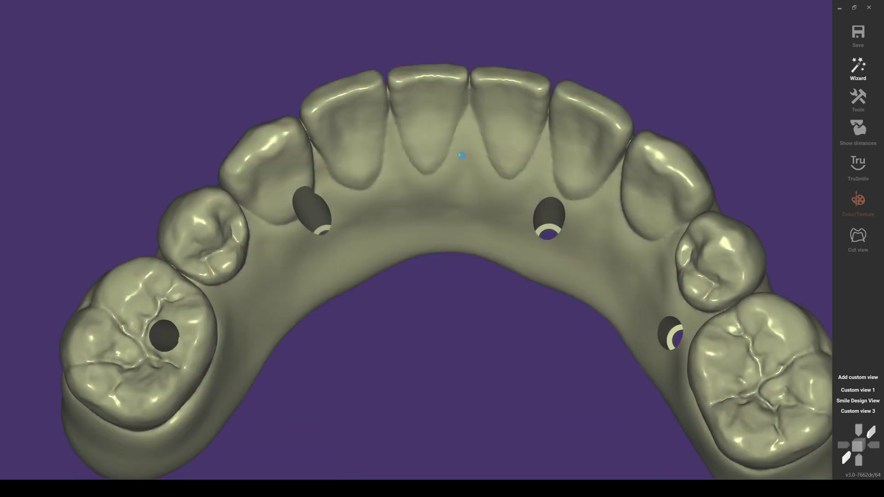
- Examine up close the merged bridge's screw hole that cuts into the gap between two front teeth
scroll(463, 157, "up", 3)
scroll(462, 158, "up", 10)
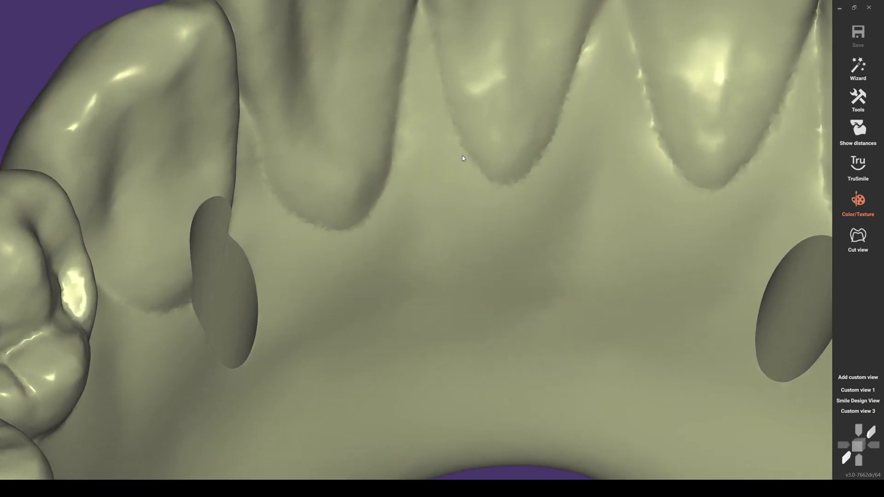
scroll(424, 167, "up", 5)
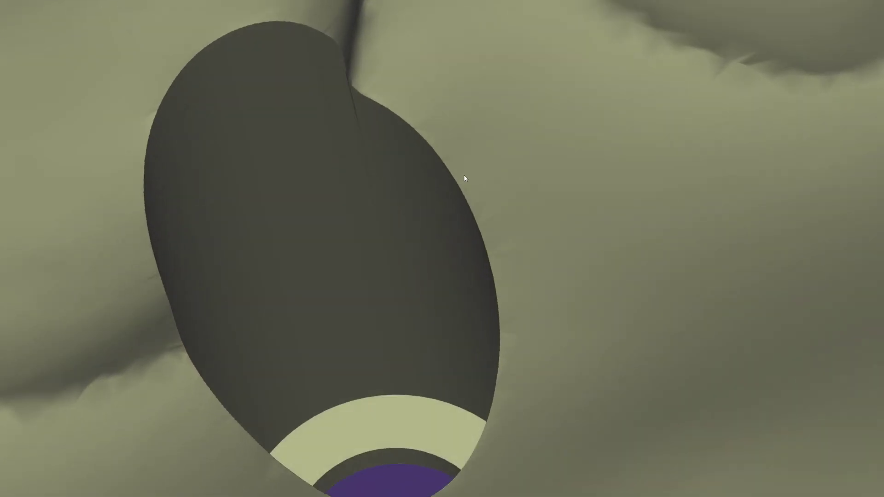
scroll(516, 198, "down", 3)
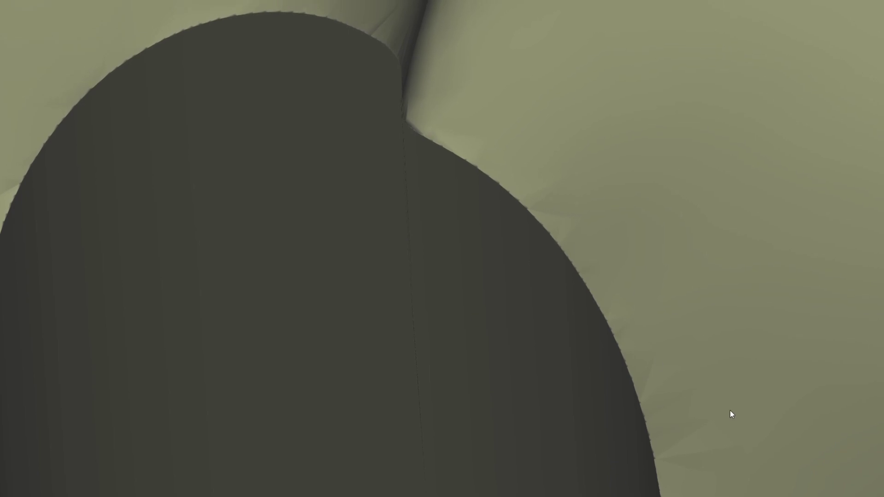
- Show the merged bridge's mesh wireframe and inspect the triangles around the screw hole's rim
key("Tab")
middle_click_drag(518, 297, 590, 234)
scroll(645, 253, "down", 3)
scroll(590, 234, "down", 2)
right_click_drag(590, 234, 113, 109)
scroll(450, 223, "up", 4)
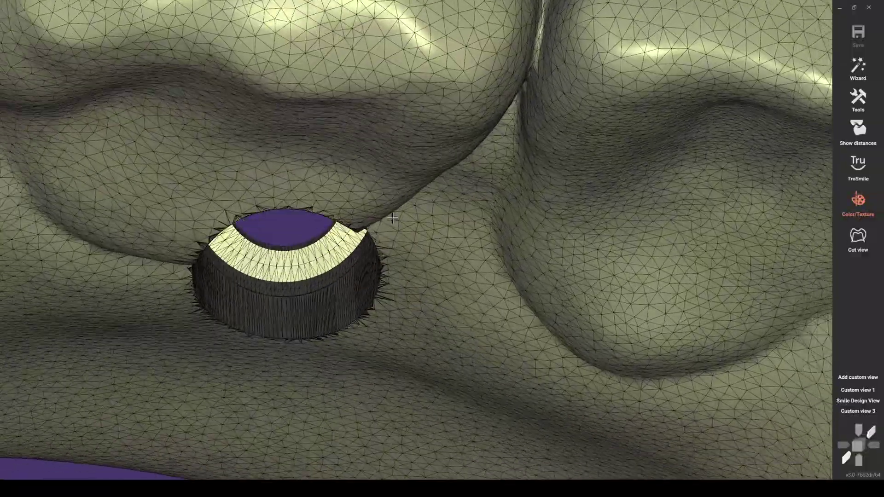
scroll(392, 218, "down", 4)
scroll(392, 218, "up", 1)
left_click(507, 219, "ctrl")
scroll(510, 222, "down", 4)
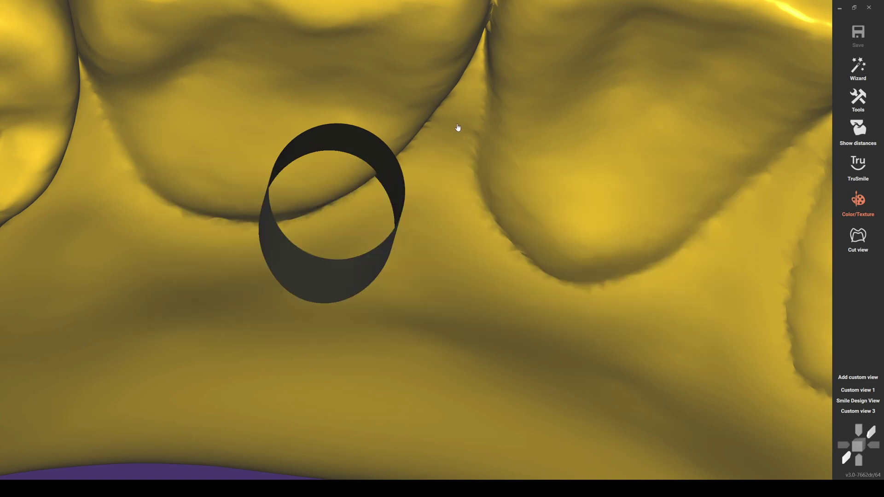
- Compare the screw channel openings on the anatomic designs with the merged bridge's hole running through the gap between teeth
right_click_drag(355, 202, 345, 206)
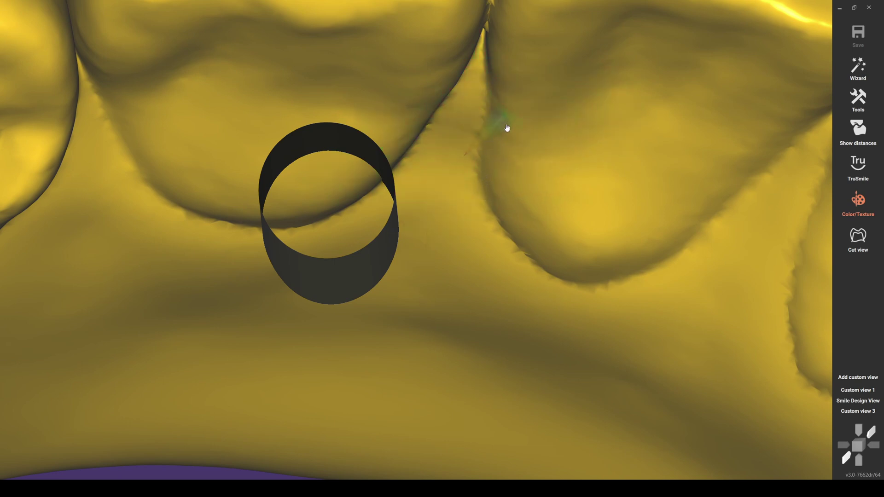
scroll(374, 191, "up", 2)
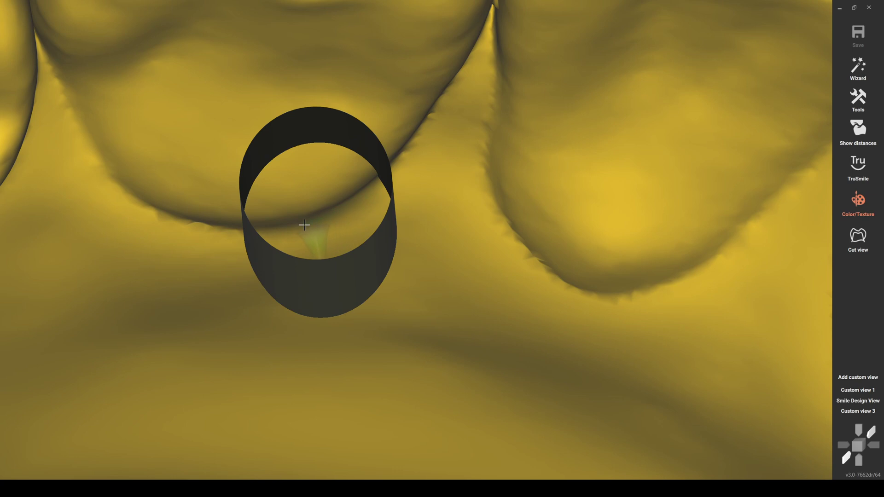
scroll(444, 234, "down", 5)
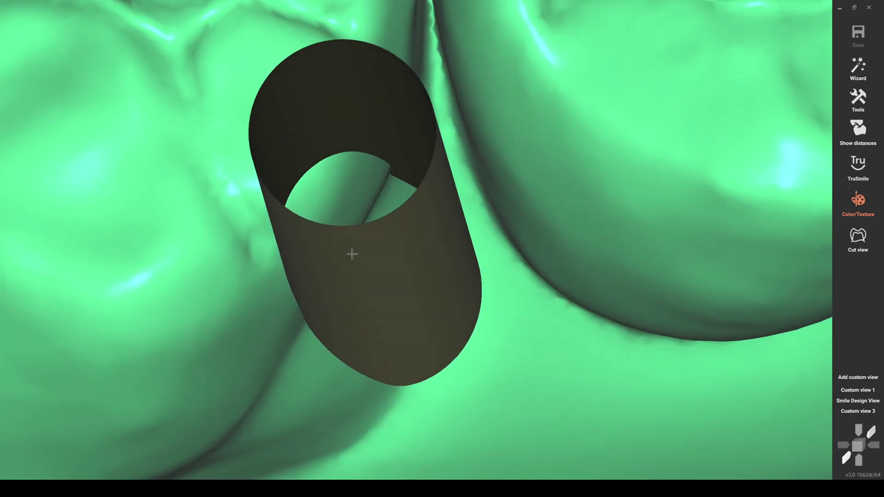
right_click_drag(352, 254, 405, 185)
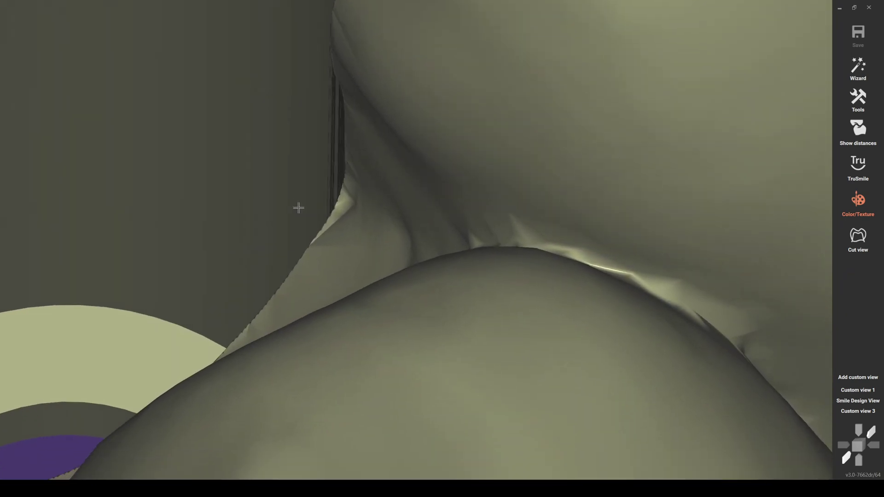
scroll(440, 245, "down", 8)
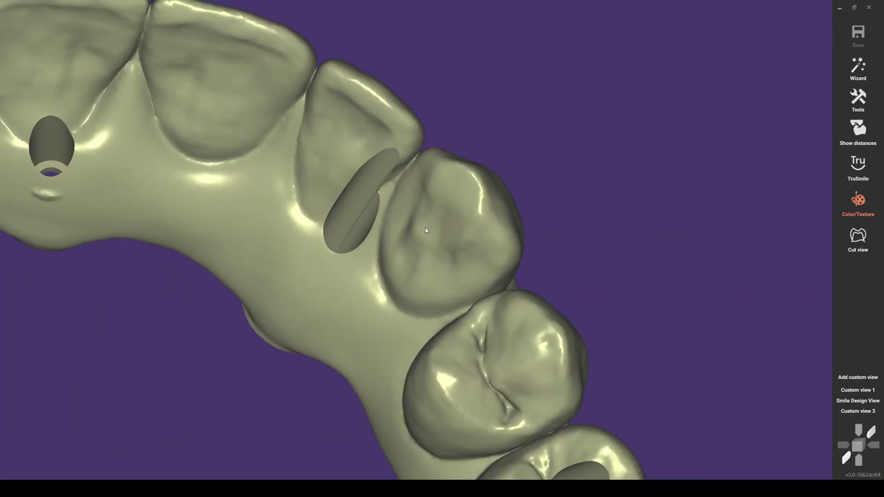
right_click_drag(425, 228, 405, 219)
scroll(357, 200, "up", 4)
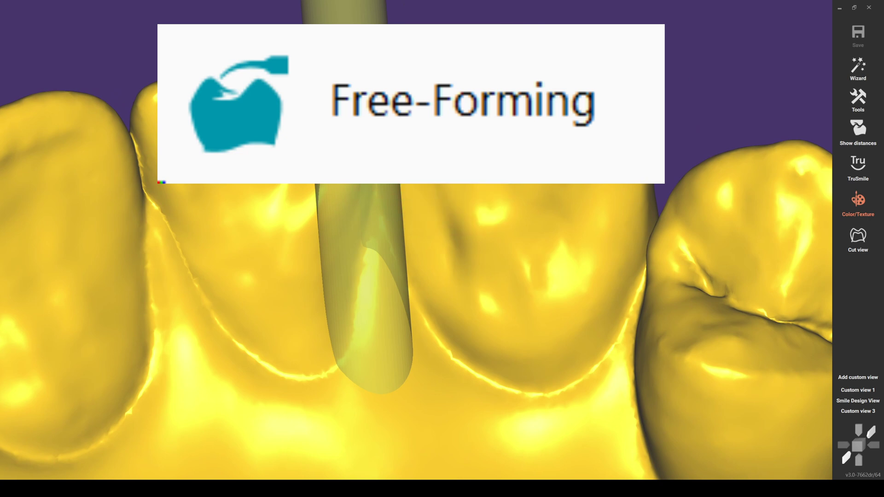
- Examine from several angles where the transparent screw channel crosses the interdental gap on the yellow free-forming model
scroll(455, 136, "up", 2)
mouse_move(351, 230)
right_mouse_down()
mouse_move(389, 189)
mouse_move(399, 131)
mouse_move(439, 91)
right_mouse_up()
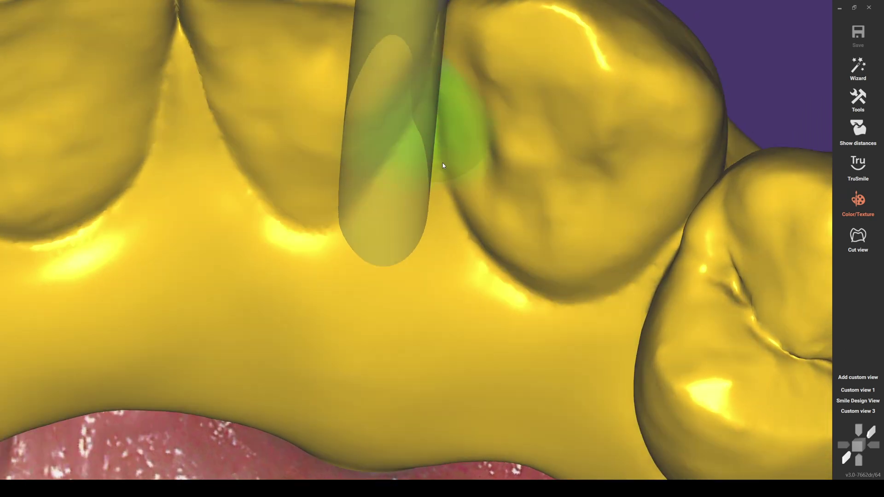
right_click_drag(441, 155, 404, 140)
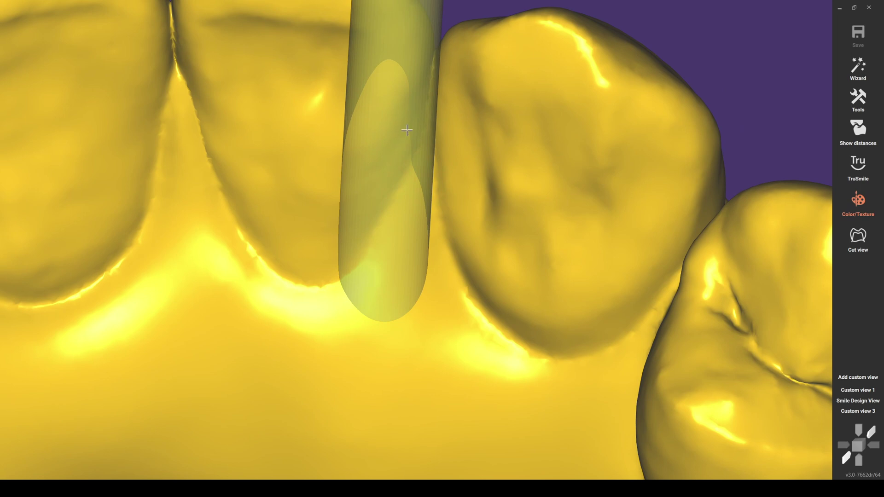
right_click_drag(409, 127, 433, 185)
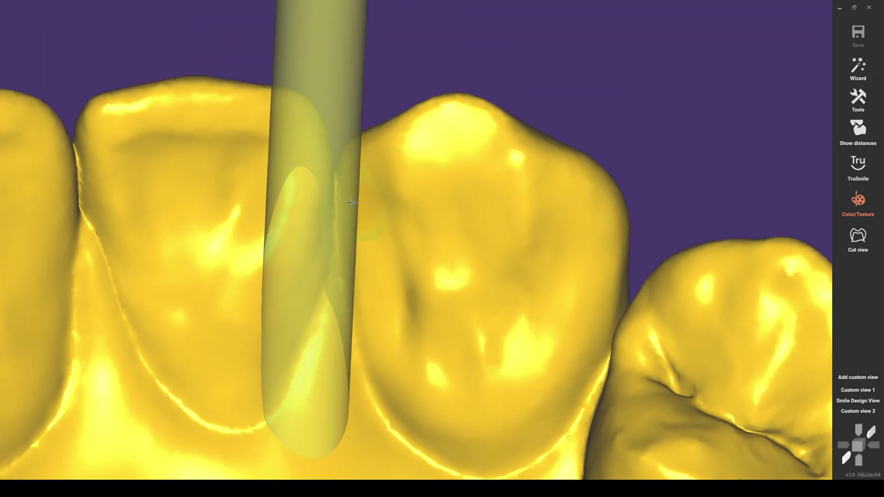
right_click_drag(308, 279, 290, 257)
scroll(446, 211, "up", 5)
scroll(290, 257, "up", 2)
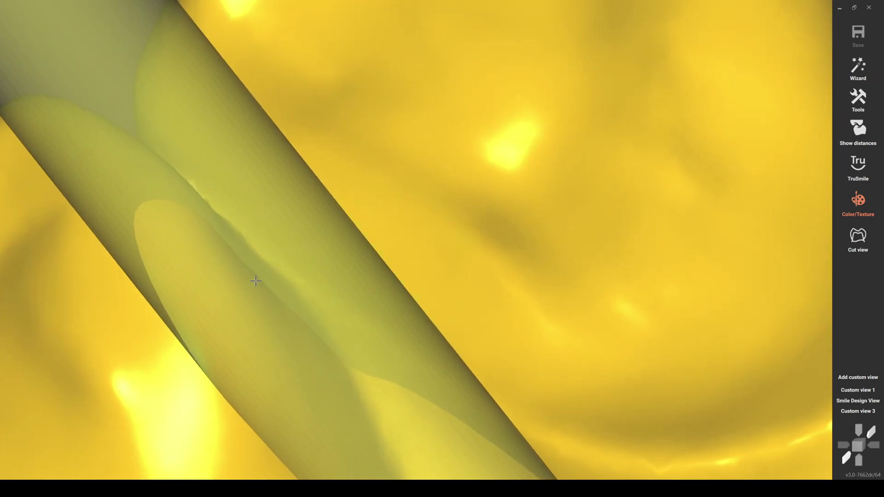
scroll(337, 389, "down", 5)
right_click_drag(337, 390, 388, 220)
scroll(388, 220, "up", 1)
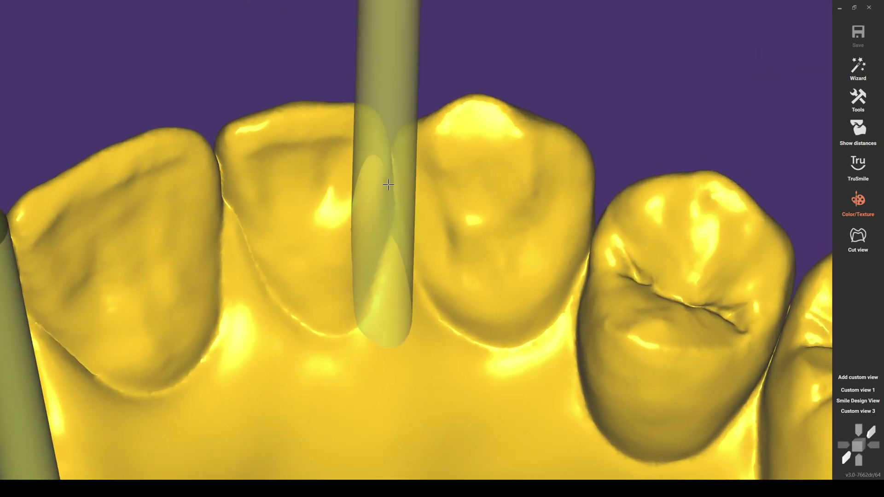
right_click_drag(431, 246, 376, 235)
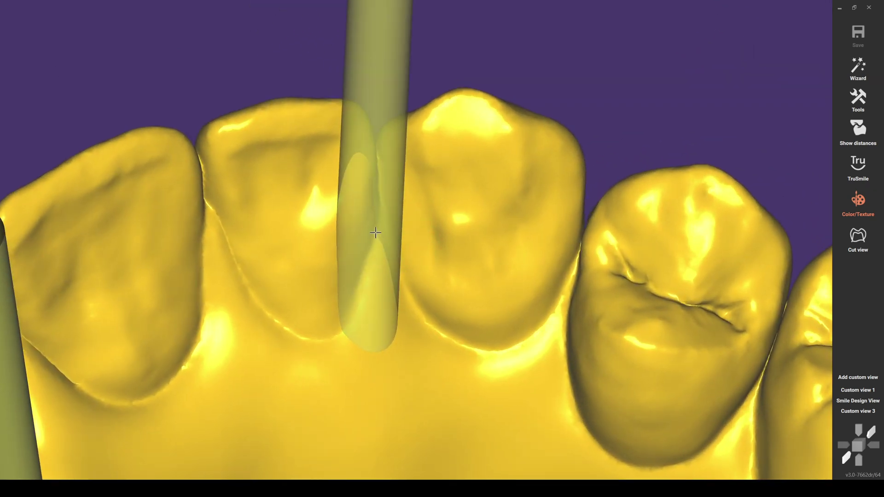
scroll(374, 240, "down", 4)
right_click_drag(465, 247, 463, 243)
scroll(463, 243, "up", 2)
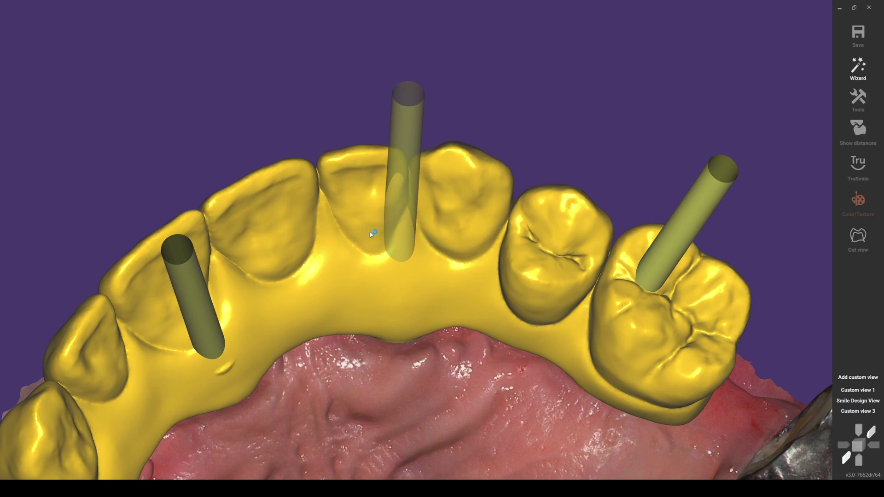
- Inspect the screw channel's path through the gap between neighbouring teeth on the green anatomic waxup
right_click(343, 218)
right_click_drag(342, 217, 347, 208)
scroll(346, 207, "up", 5)
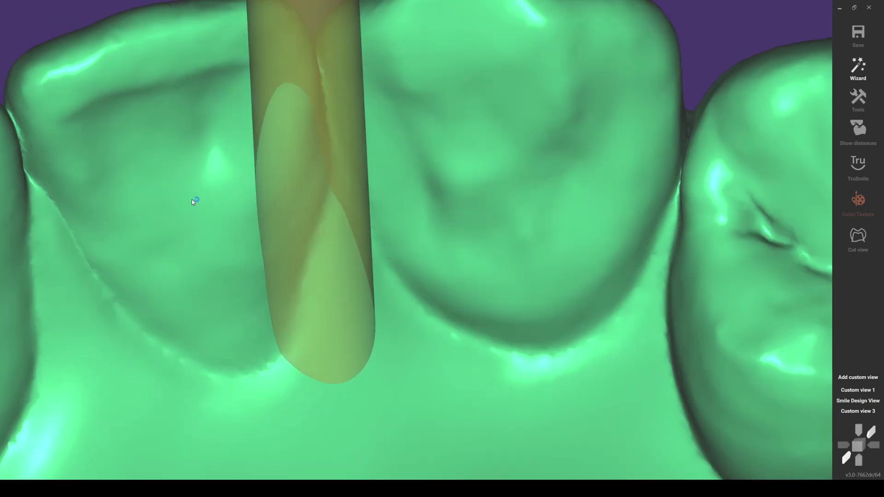
right_click_drag(195, 201, 123, 285)
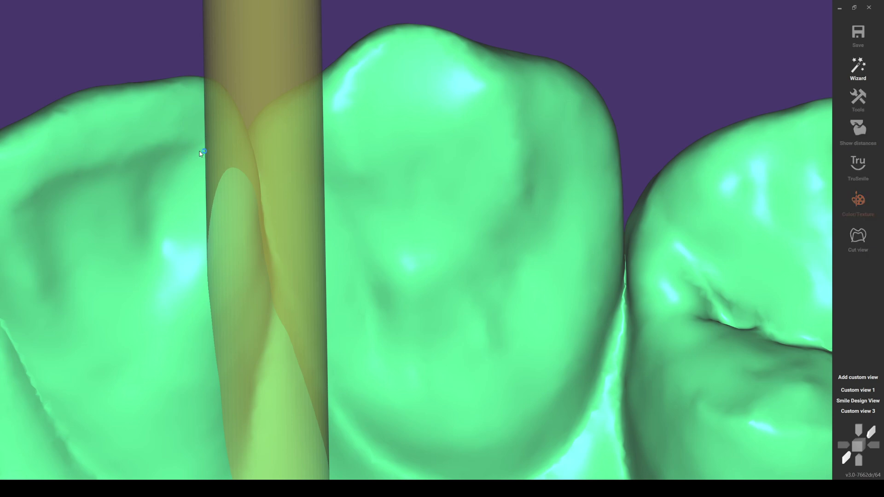
scroll(200, 151, "down", 3)
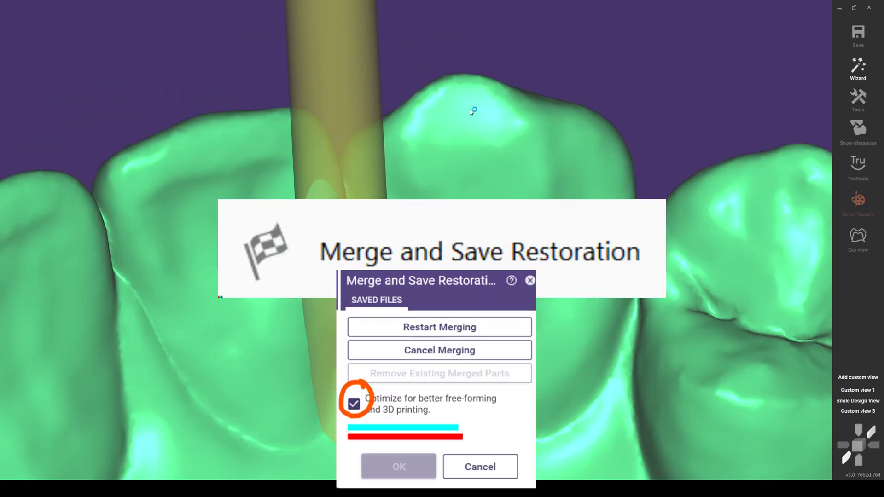
right_click_drag(507, 108, 534, 182)
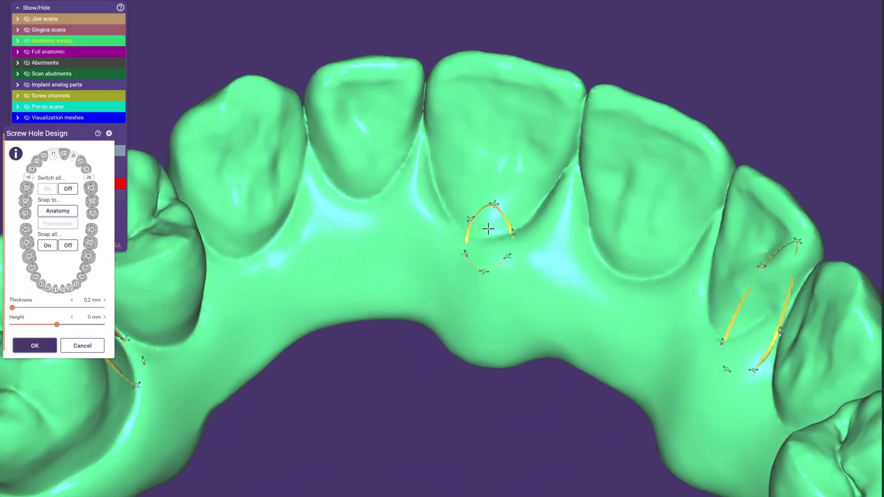
- Set the screw hole design thickness to 0.2 mm for the anatomic waxup's channels and apply the design
right_click_drag(488, 229, 446, 232)
scroll(347, 225, "up", 3)
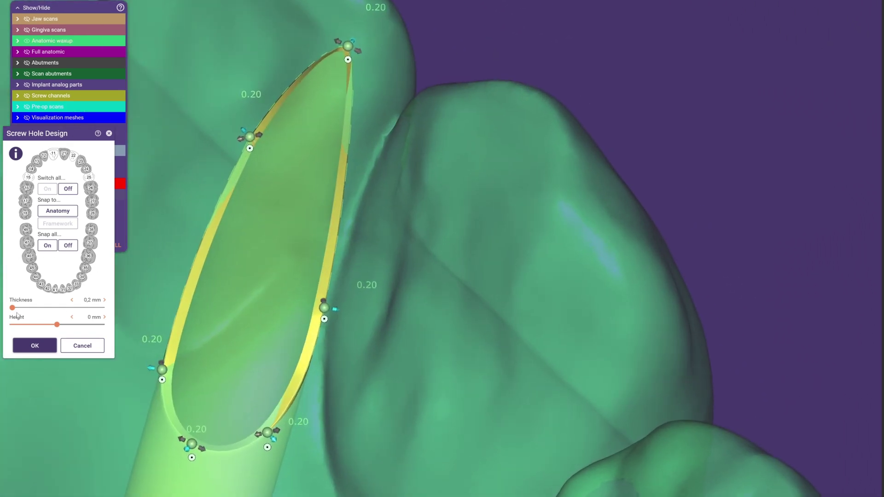
left_click_drag(40, 307, 12, 308)
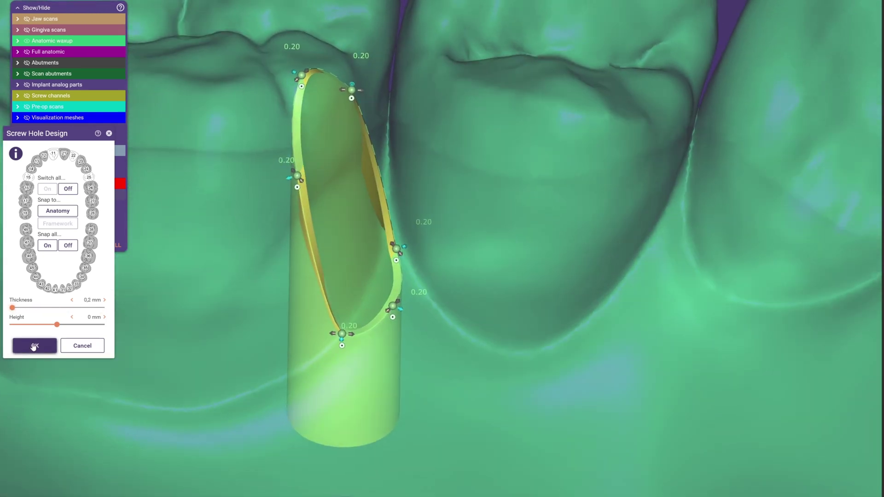
left_click(35, 345)
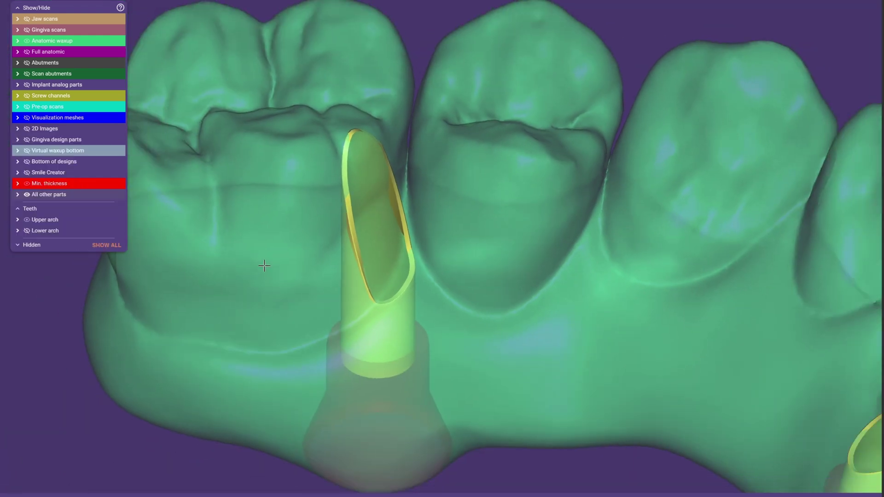
- Merge and save the anatomic waxup restorations with optimization for better free-forming and 3D printing enabled
right_click(264, 266)
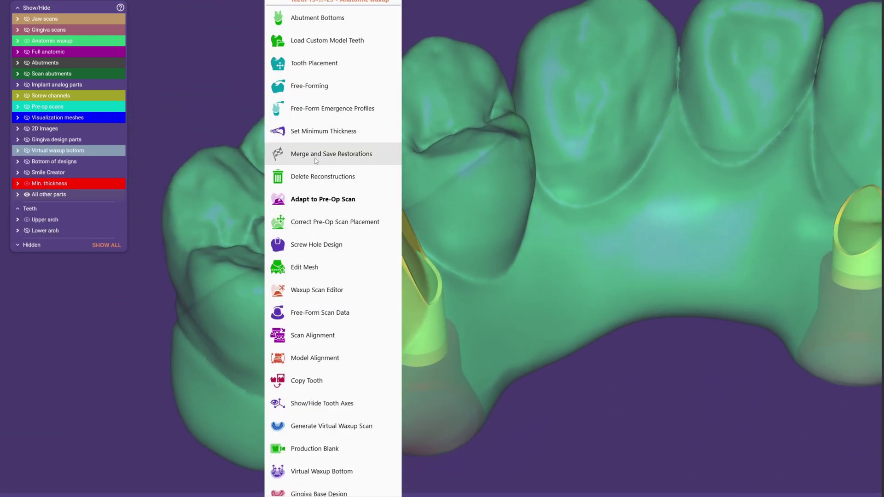
left_click(317, 156)
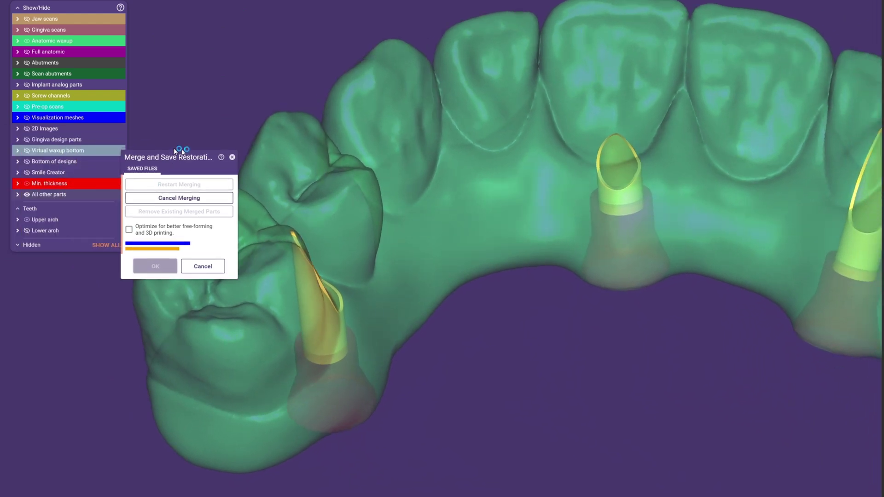
left_click_drag(175, 150, 501, 181)
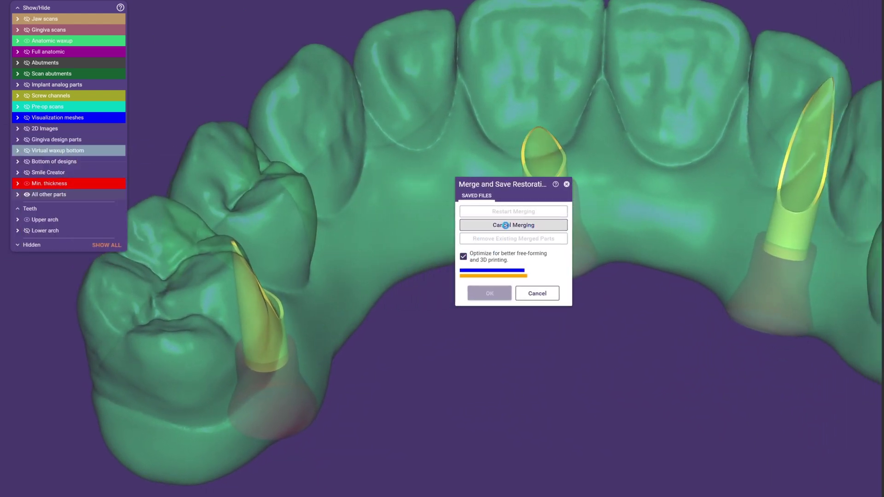
left_click(505, 225)
left_click(511, 213)
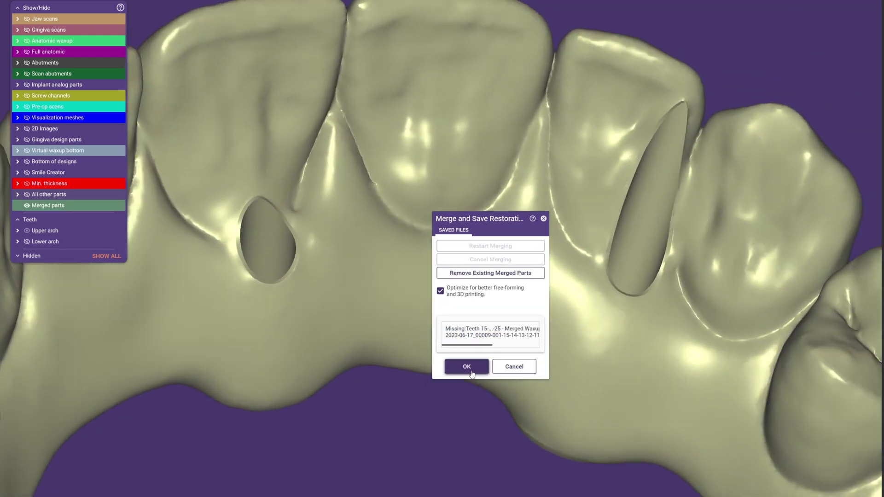
left_click(469, 369)
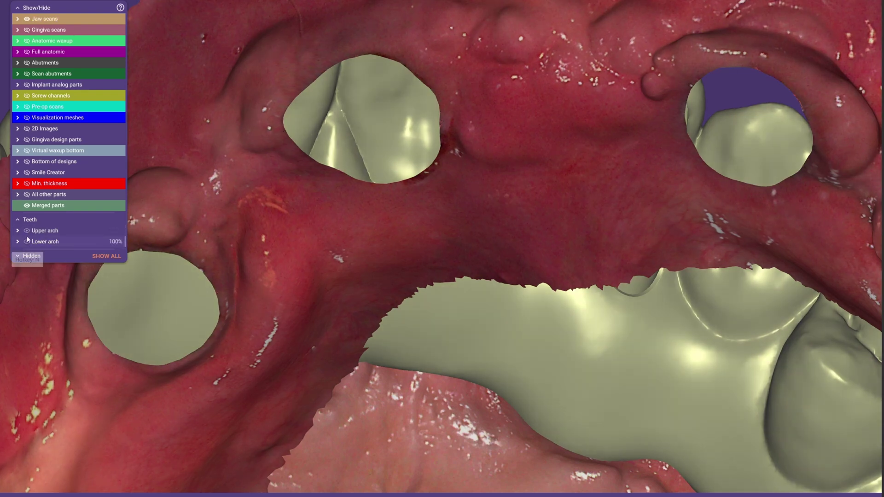
- Hide the lower arch scan and keep the upper arch displayed with the merged bridge
left_click(27, 232)
left_click(27, 232)
left_click(26, 243)
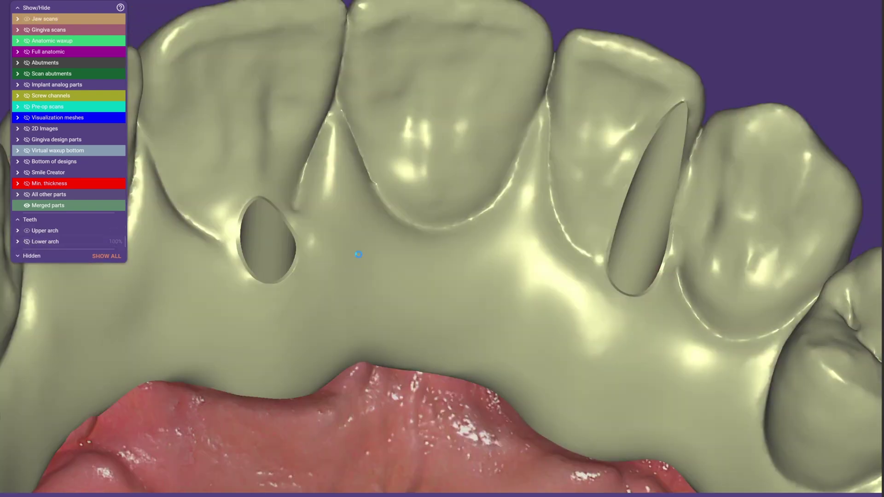
- Free-form the merged bridge with the Smooth/Flatten brush around the rim of the central incisor's screw hole
right_click(358, 254)
left_click(435, 120)
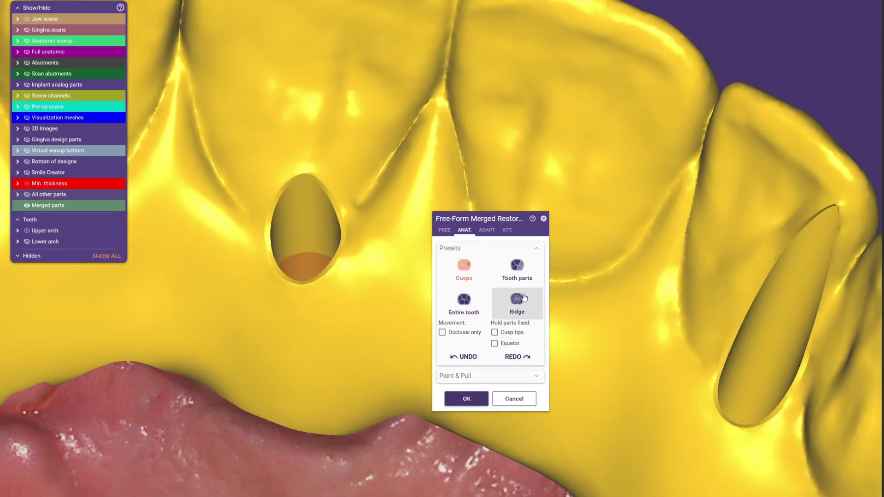
left_click(436, 230)
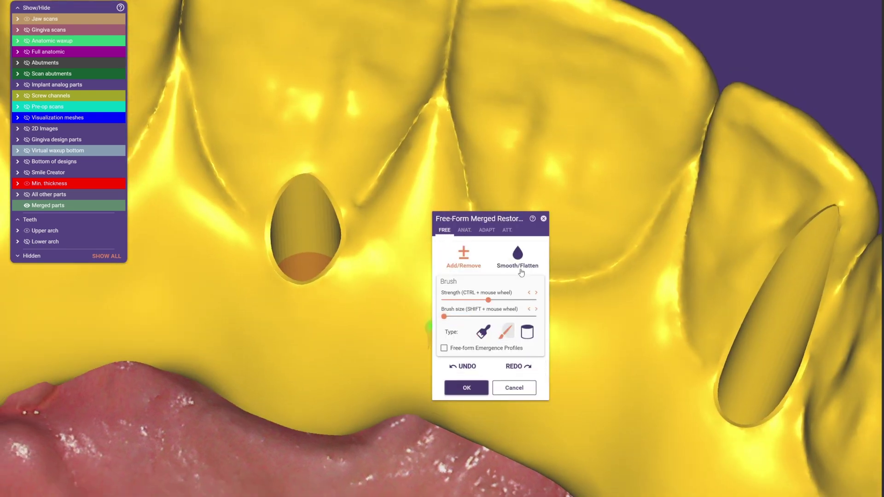
left_click(517, 257)
scroll(335, 267, "up", 4)
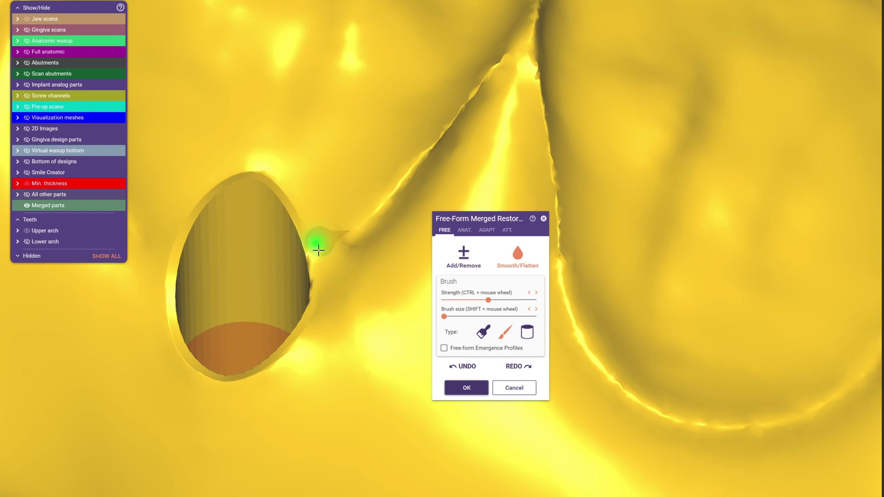
mouse_move(338, 239)
right_mouse_down()
mouse_move(325, 253)
mouse_move(162, 280)
mouse_move(148, 304)
right_mouse_up()
scroll(244, 267, "up", 2)
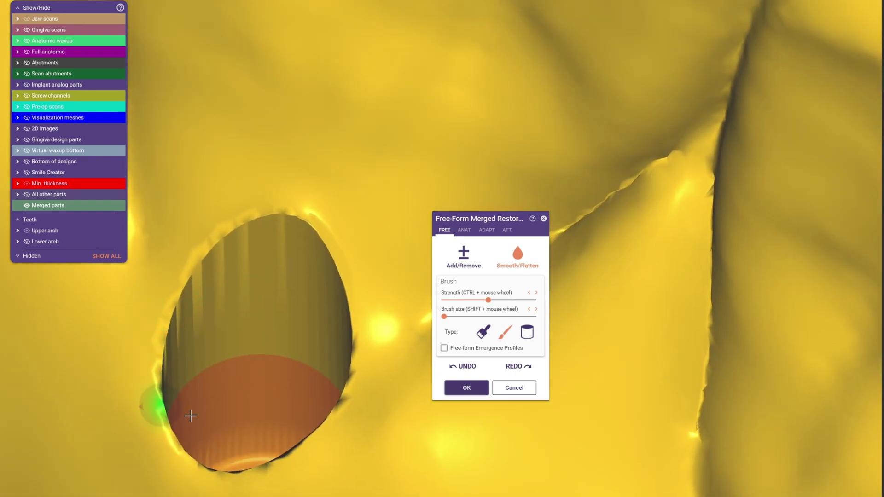
scroll(190, 416, "down", 4)
- Smooth the rim of the elongated screw hole on the lateral incisor, up to its tip near the interdental gap
mouse_move(559, 308)
right_mouse_down()
mouse_move(414, 297)
mouse_move(329, 276)
mouse_move(271, 245)
right_mouse_up()
scroll(329, 277, "up", 3)
right_click_drag(322, 303, 457, 206)
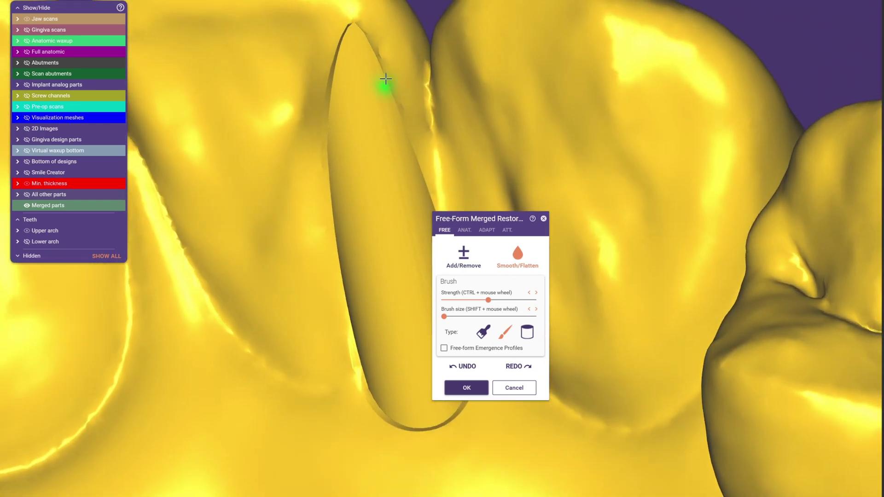
scroll(321, 176, "down", 3)
right_click_drag(359, 9, 353, 143)
scroll(320, 176, "down", 3)
scroll(285, 258, "up", 5)
scroll(201, 89, "down", 2)
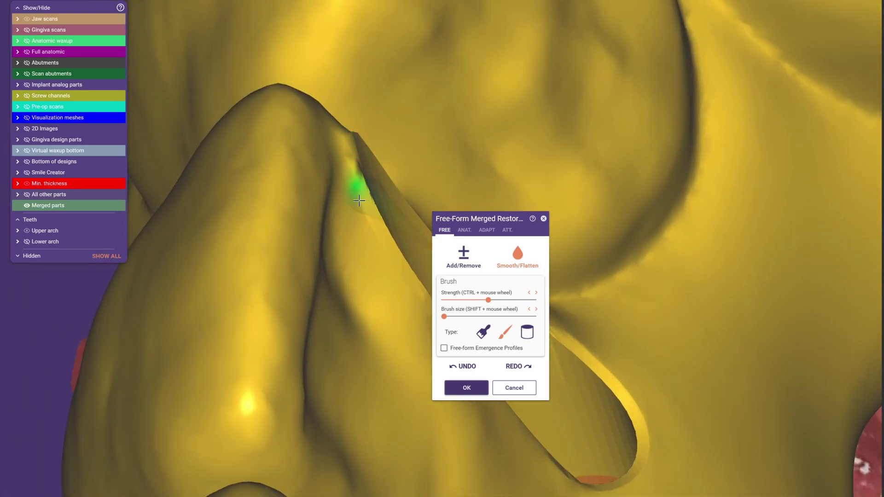
scroll(404, 281, "down", 3)
right_click_drag(403, 280, 443, 316)
- Examine the mesh around the screw holes and interdental gaps in flat shading, and apply the free-forming of the merged bridge
right_click(289, 323)
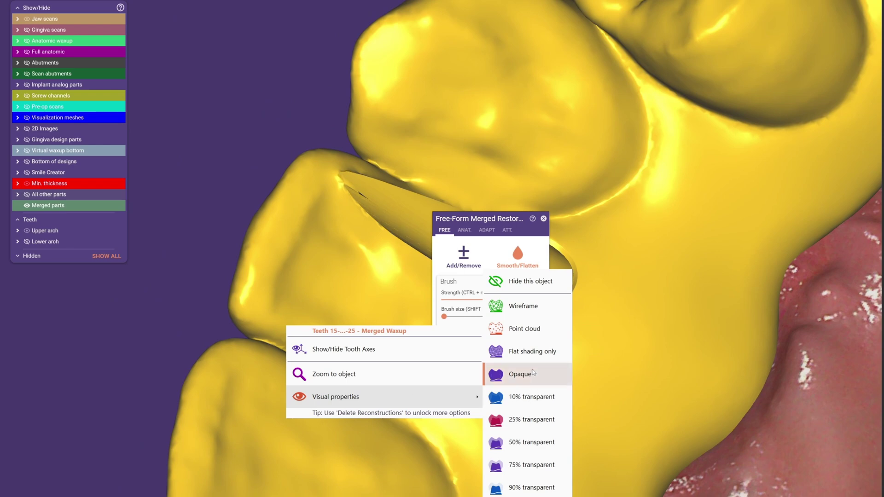
left_click(520, 374)
scroll(540, 424, "up", 8)
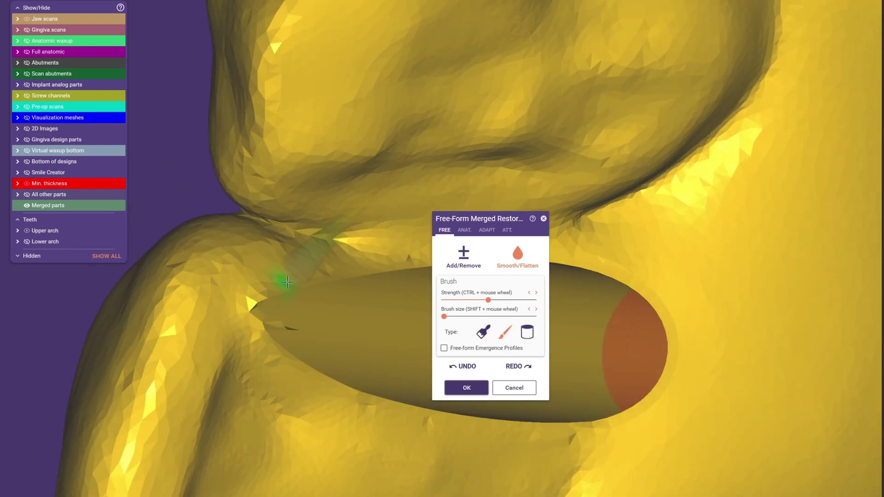
scroll(370, 265, "down", 4)
right_click_drag(370, 266, 318, 286)
scroll(207, 177, "up", 3)
scroll(196, 203, "down", 5)
scroll(317, 286, "up", 5)
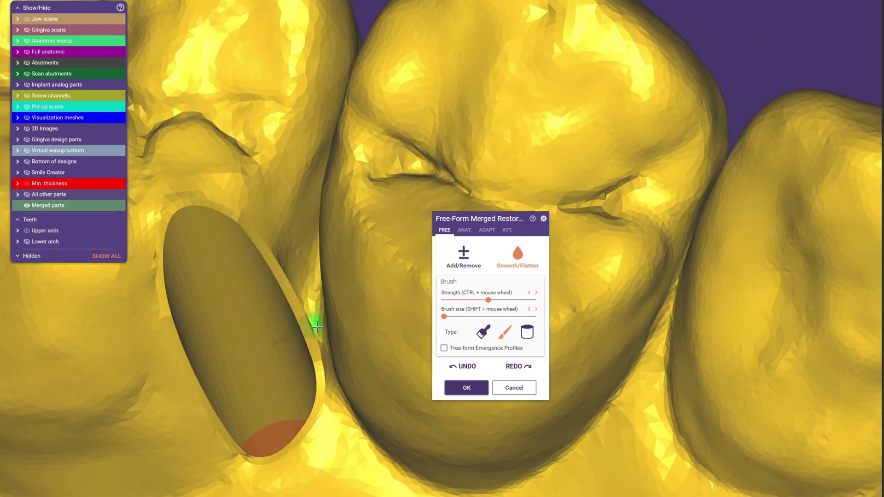
right_click_drag(317, 326, 332, 305)
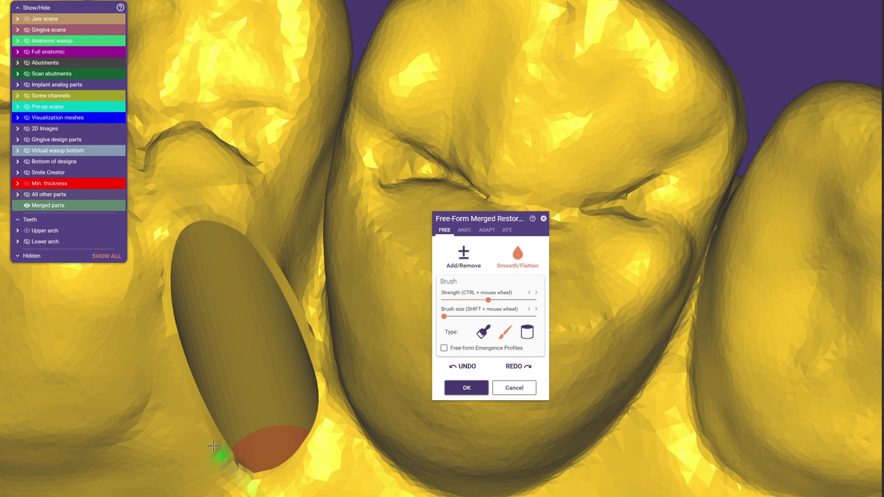
scroll(416, 299, "down", 5)
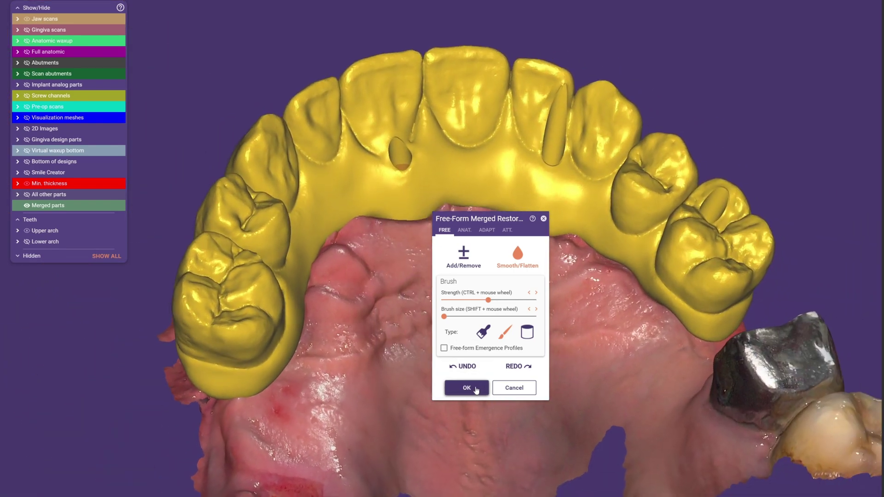
left_click(474, 388)
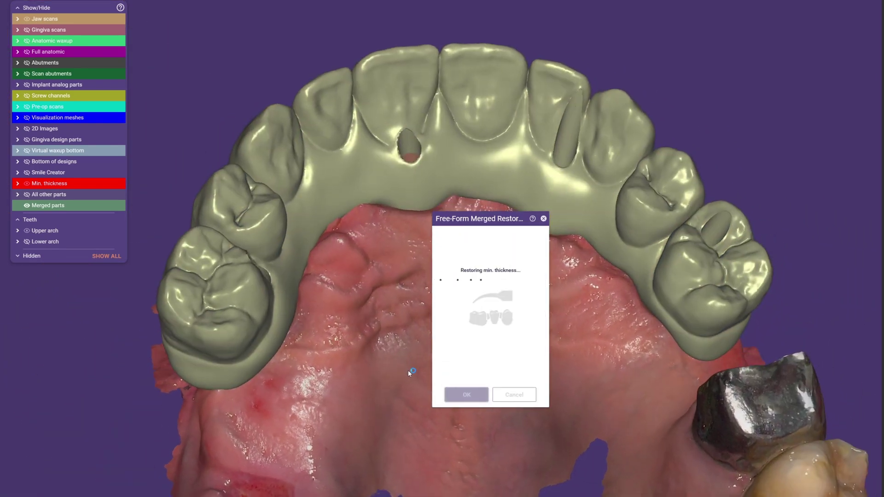